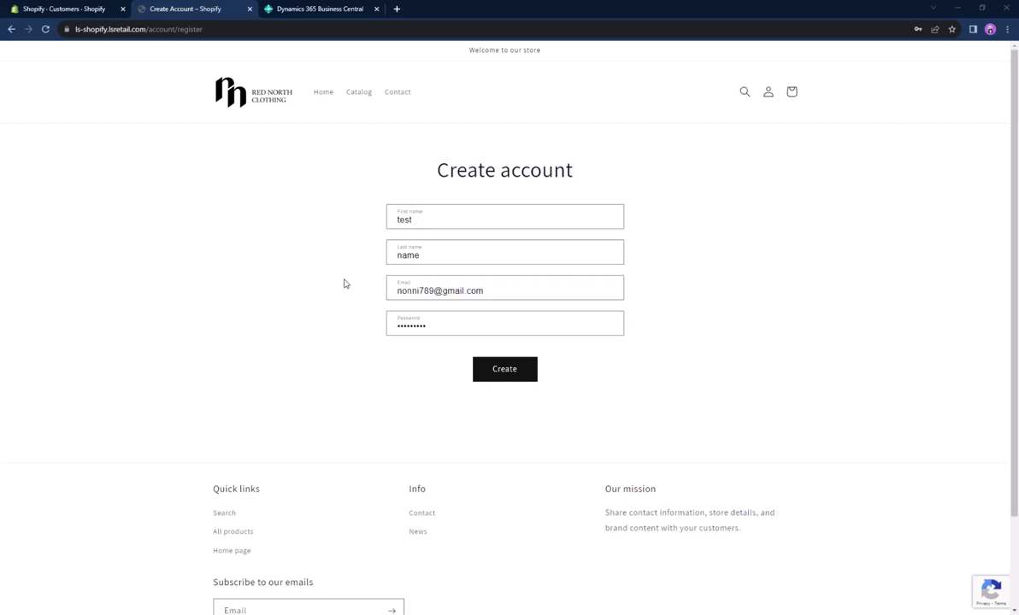
Step: Create the 'test name' storefront account and confirm it in the Shopify admin customer list
{"action": "left_click", "coordinate": [511, 373]}
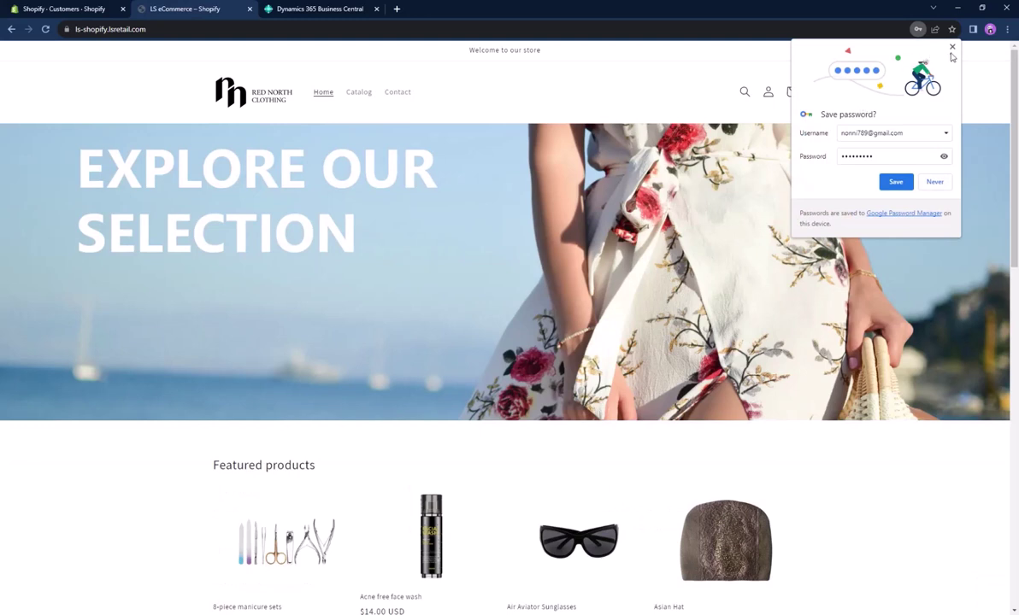
{"action": "left_click", "coordinate": [769, 162]}
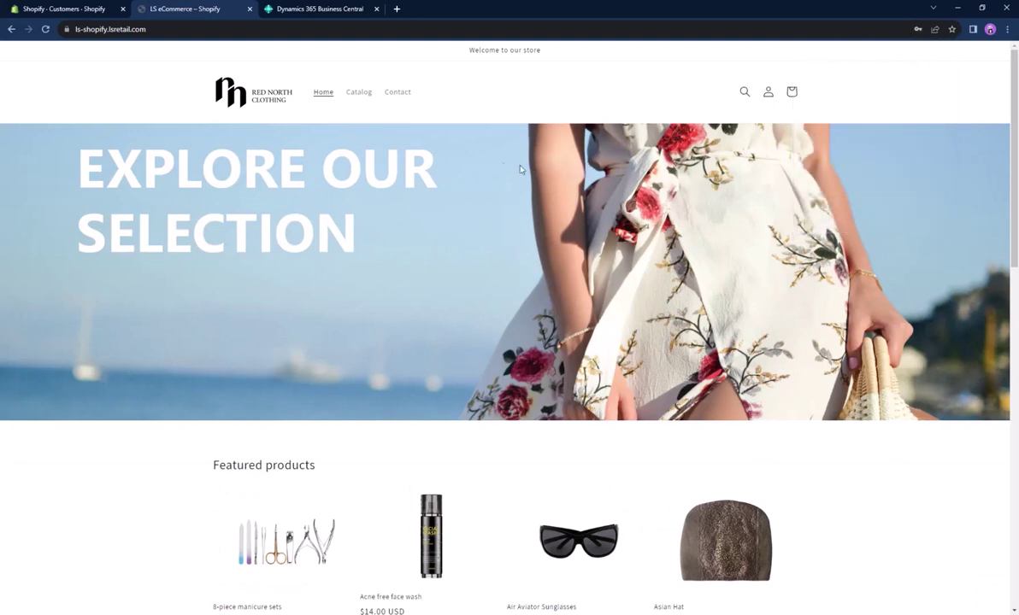
{"action": "left_click", "coordinate": [83, 7]}
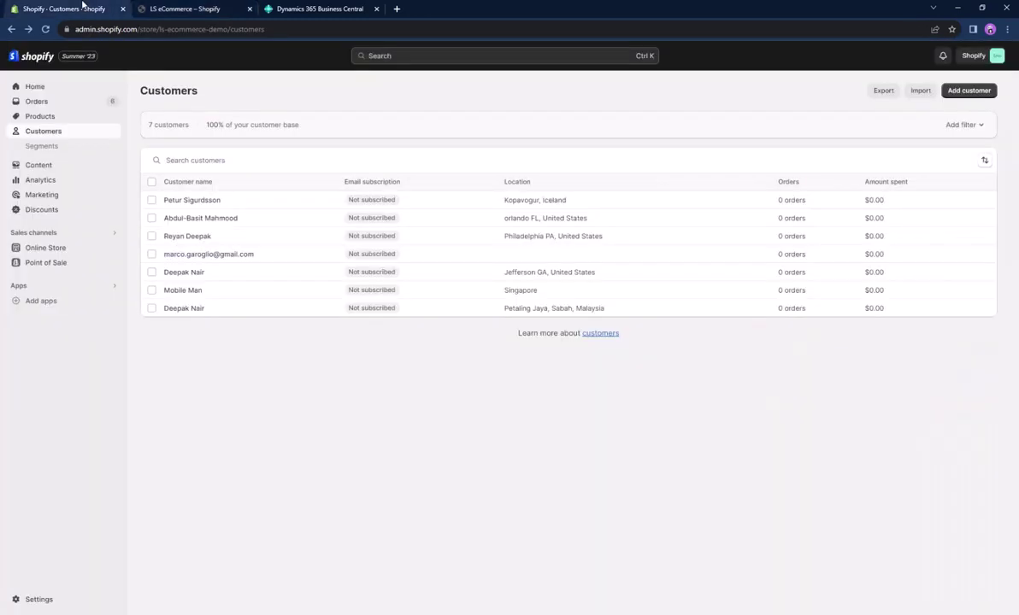
{"action": "left_click", "coordinate": [43, 128]}
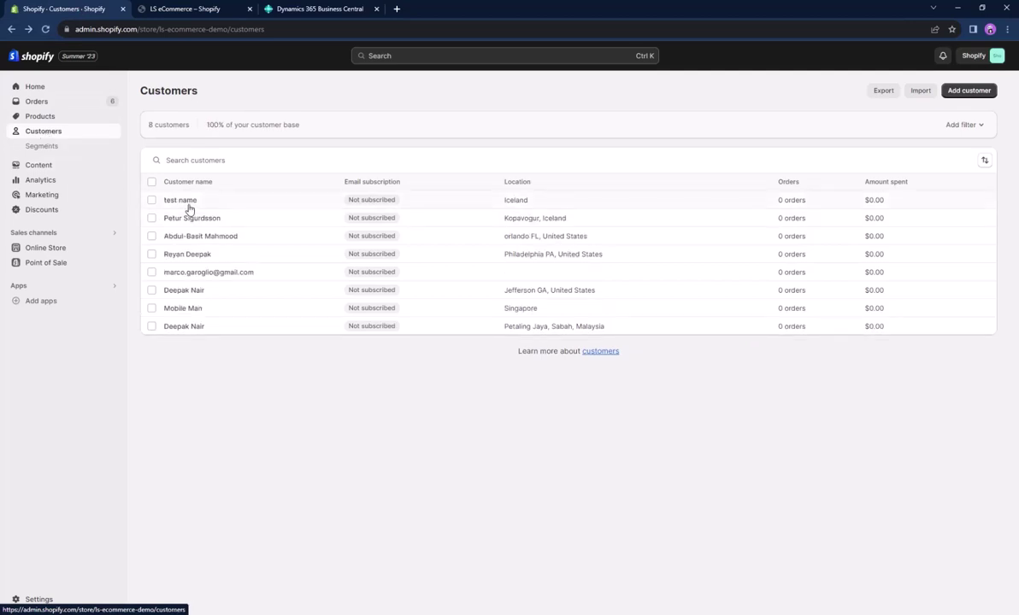
{"action": "left_click", "coordinate": [192, 7]}
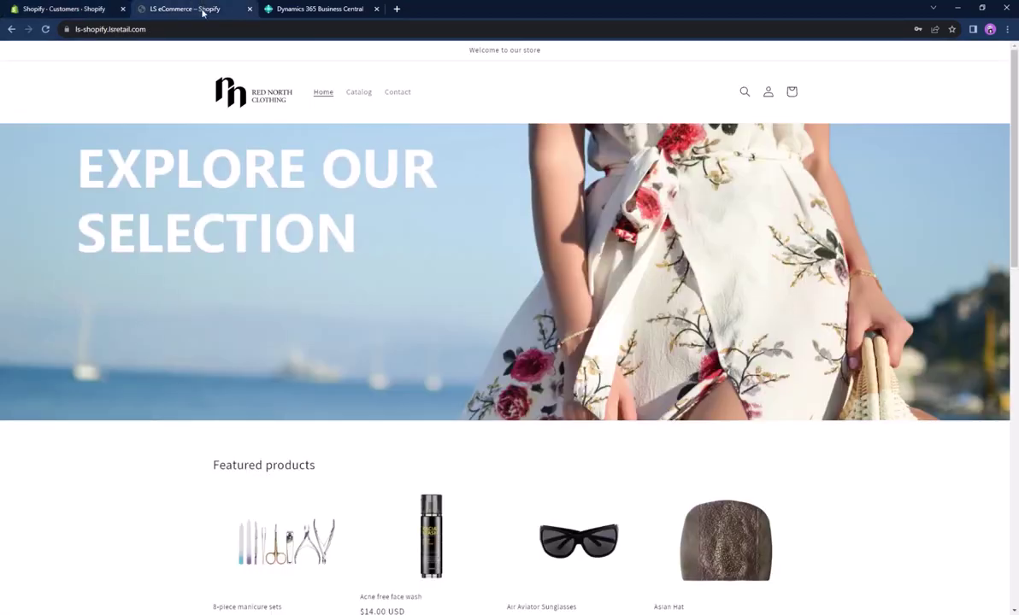
Step: Run Pull > Contacts in Shopify Administration for store S0013, acknowledging the FirstName missing notice
{"action": "left_click", "coordinate": [282, 7]}
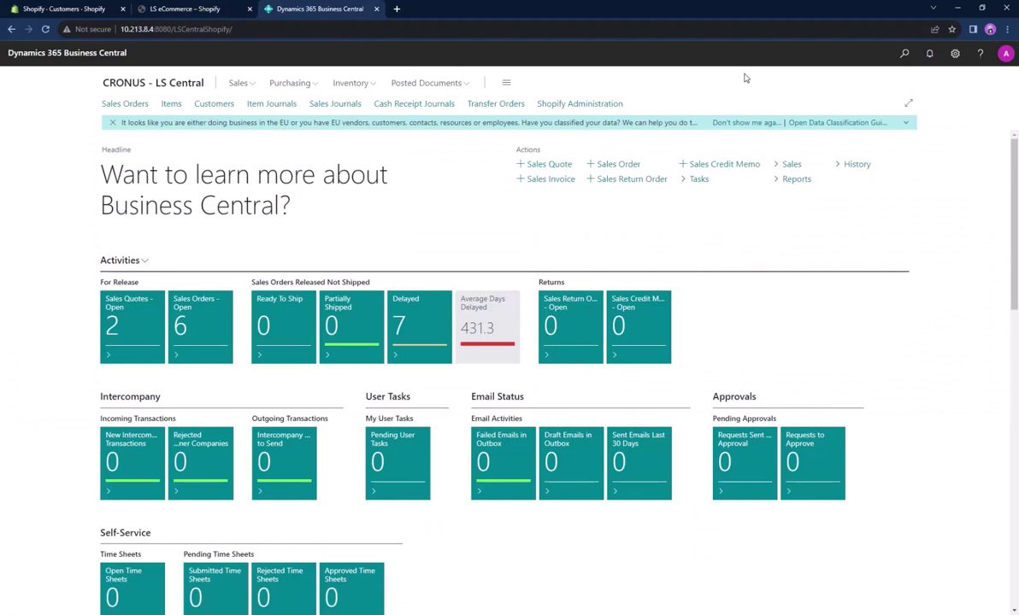
{"action": "left_click", "coordinate": [904, 55]}
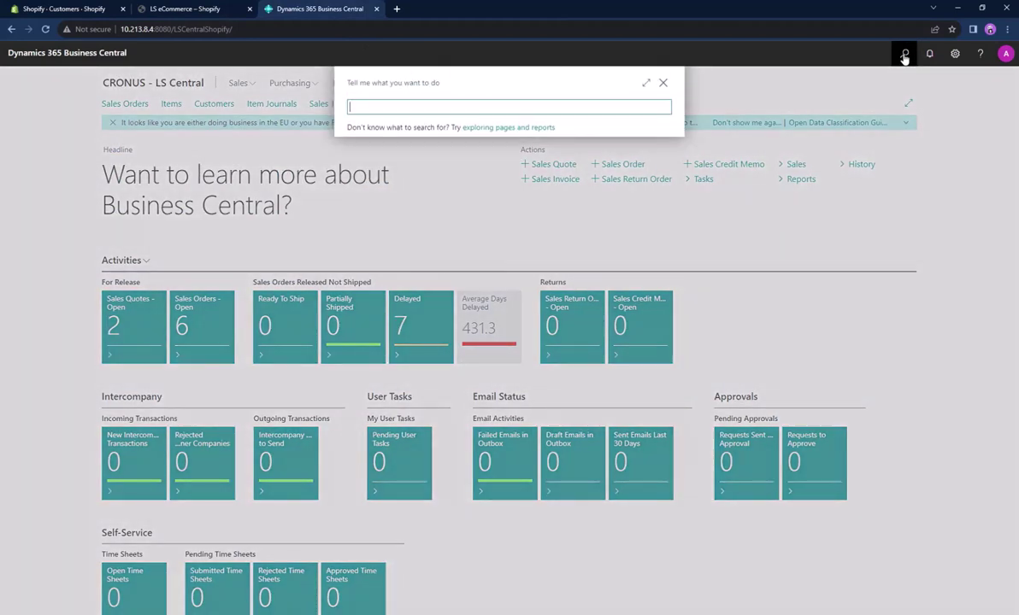
{"action": "type", "text": "shopifyadmin"}
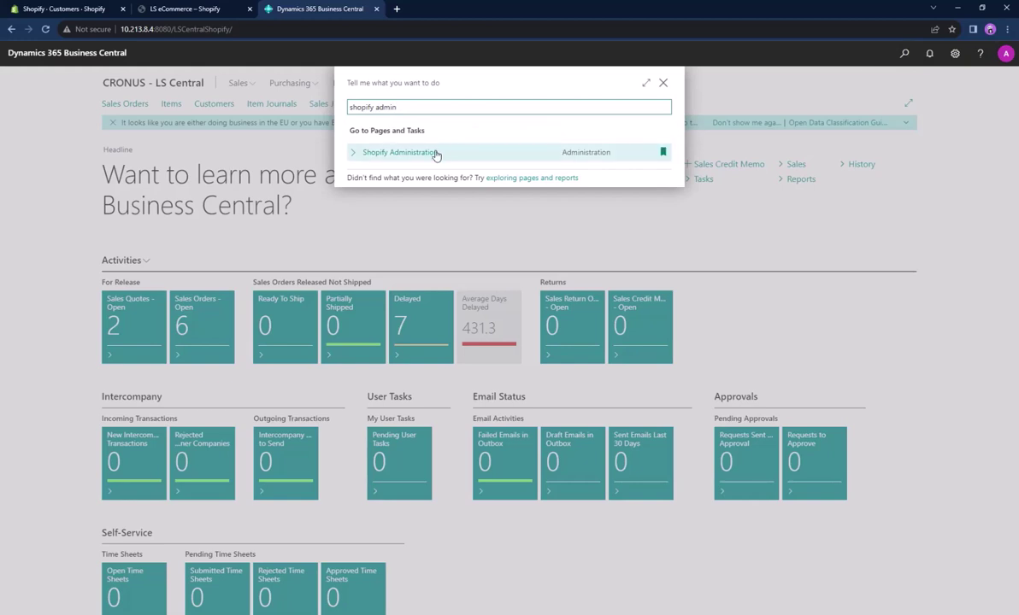
{"action": "left_click", "coordinate": [436, 153]}
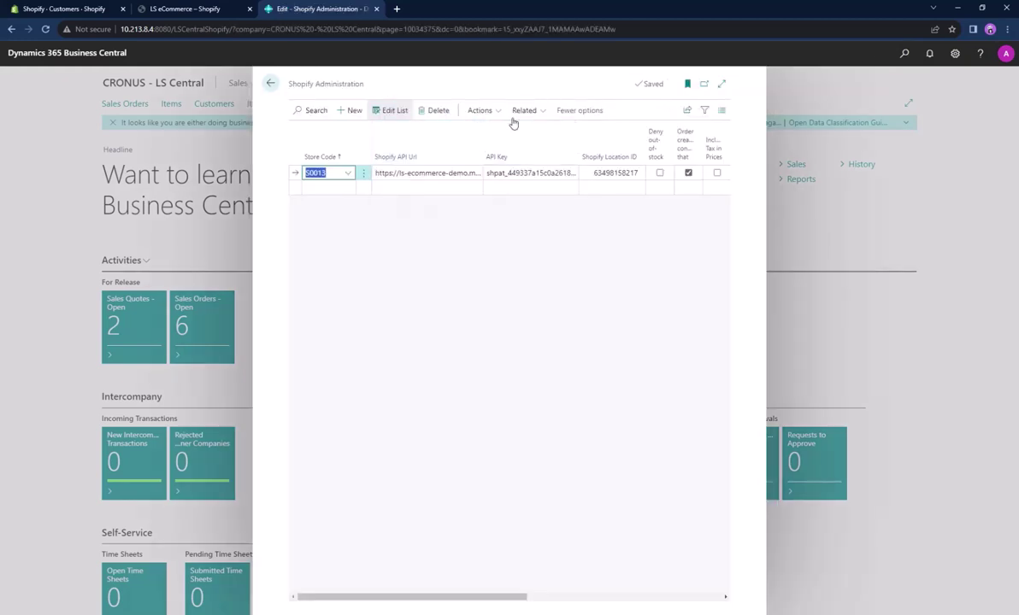
{"action": "left_click", "coordinate": [484, 116]}
{"action": "mouse_move", "coordinate": [484, 171]}
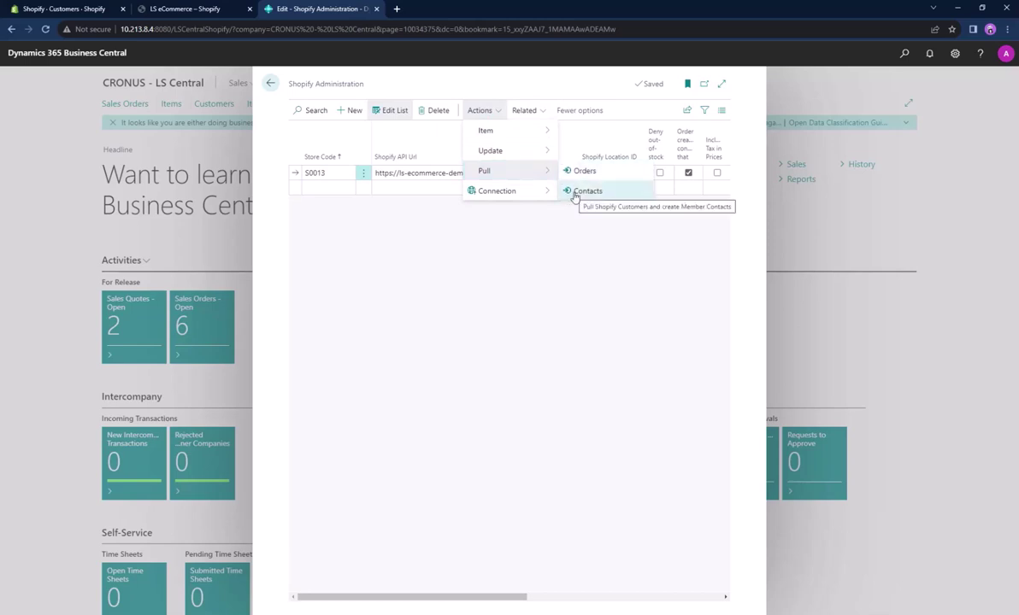
{"action": "left_click", "coordinate": [586, 190]}
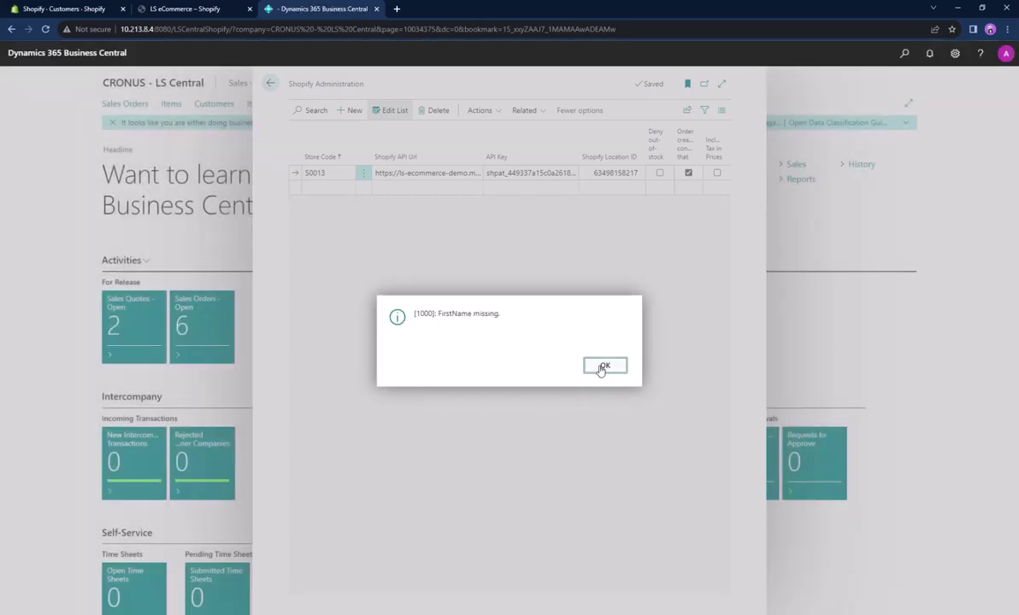
{"action": "left_click", "coordinate": [604, 366]}
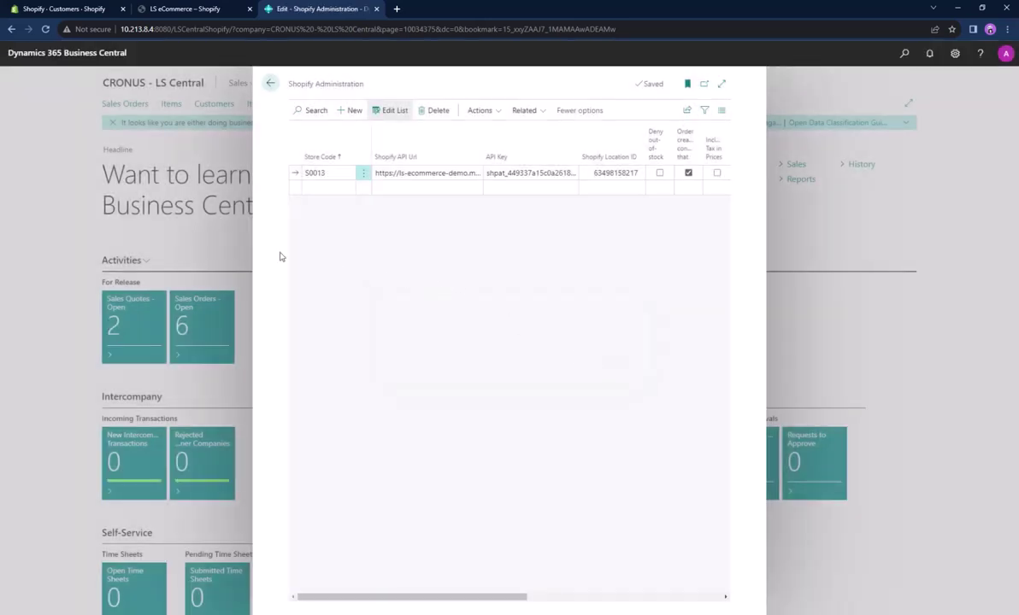
{"action": "left_click", "coordinate": [83, 231]}
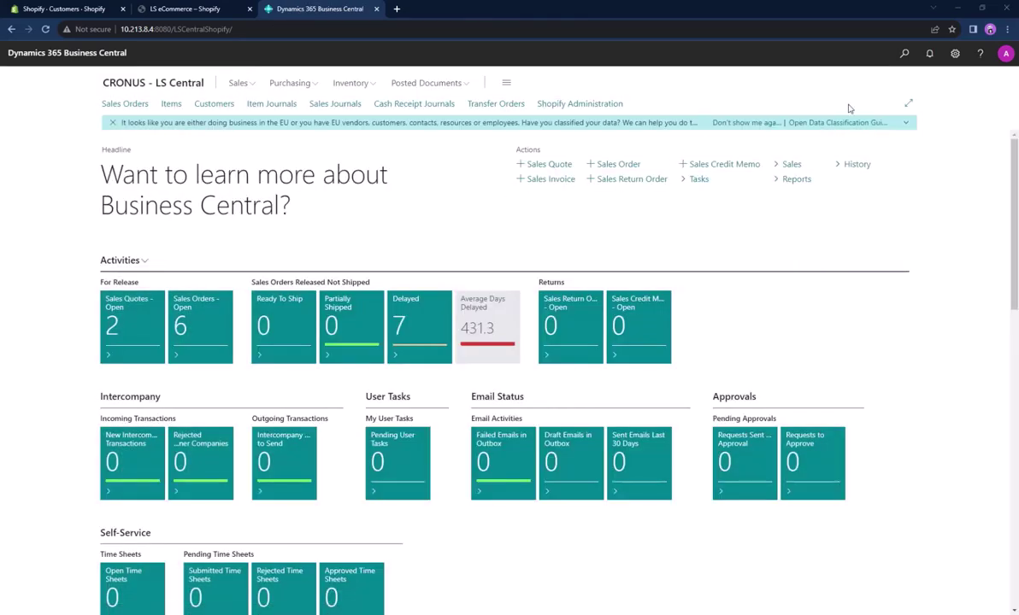
Step: Open Member Contacts via a 'member contact' search to find contact MSO000010 'test name'
{"action": "left_click", "coordinate": [902, 57]}
{"action": "type", "text": "member contact"}
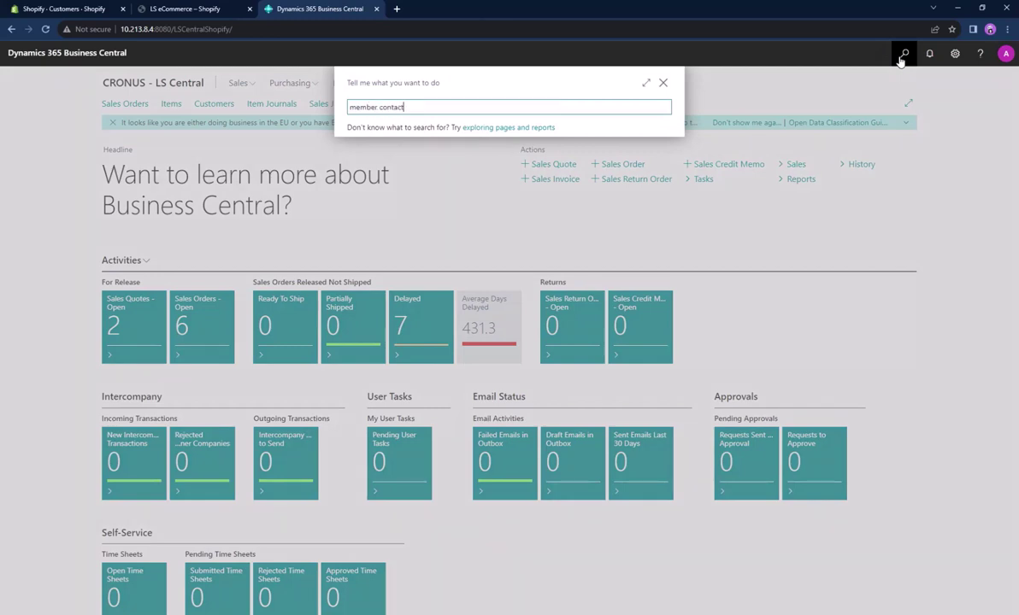
{"action": "left_click", "coordinate": [417, 152]}
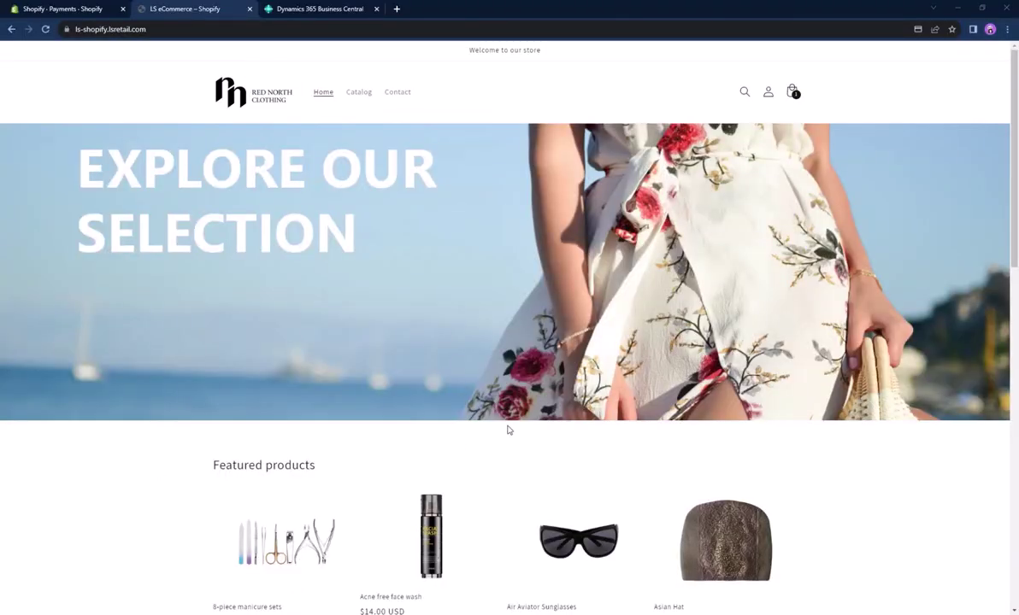
Step: Buy Air Aviator Sunglasses for store pickup, paying with the Bogus Gateway test card details
{"action": "scroll", "coordinate": [508, 429], "scroll_direction": "down", "scroll_amount": 3}
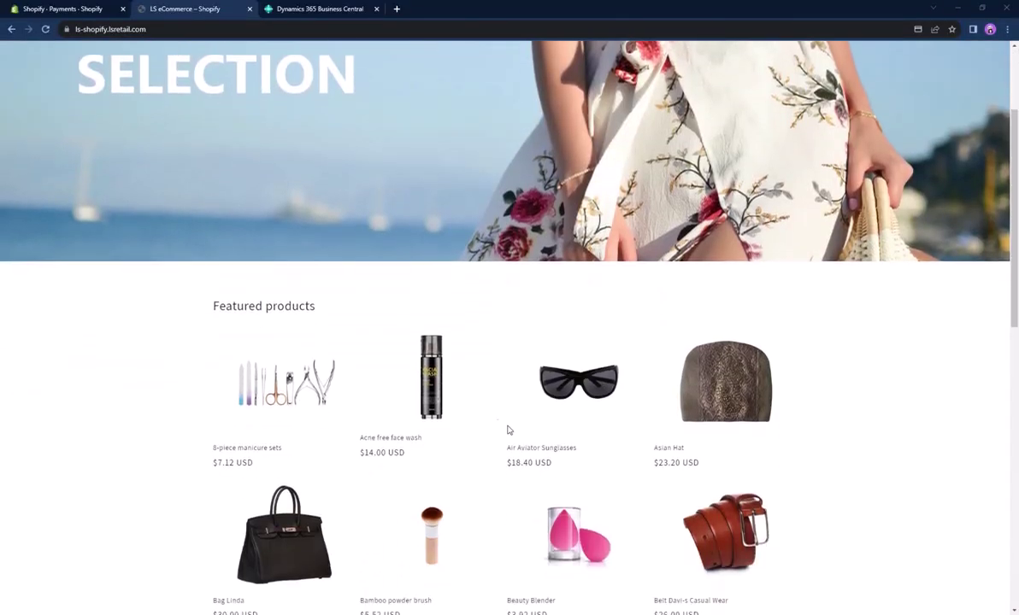
{"action": "left_click", "coordinate": [551, 389]}
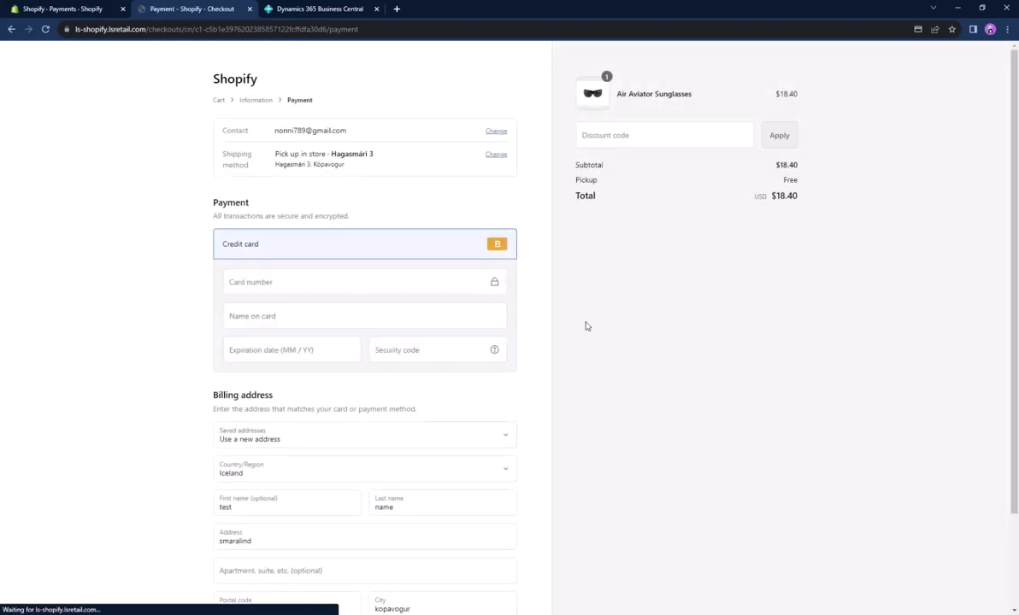
{"action": "type", "text": "1"}
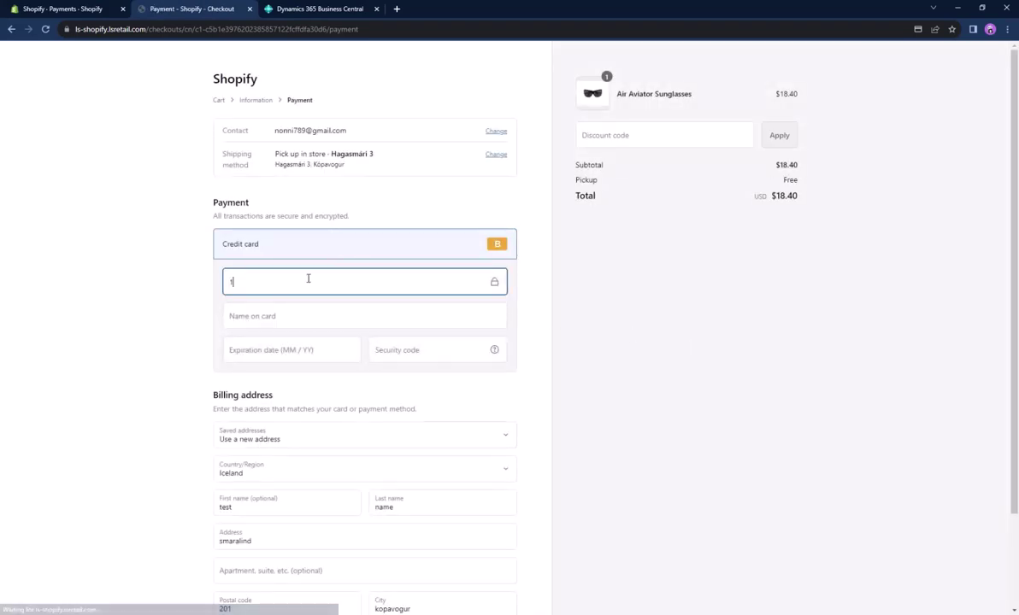
{"action": "left_click", "coordinate": [292, 315]}
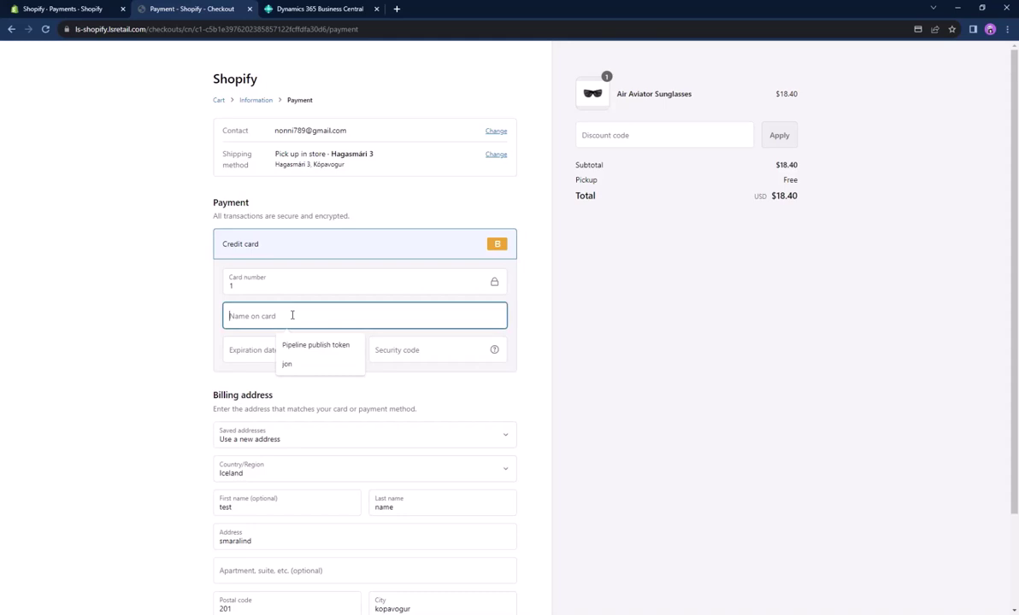
{"action": "type", "text": "Bogi"}
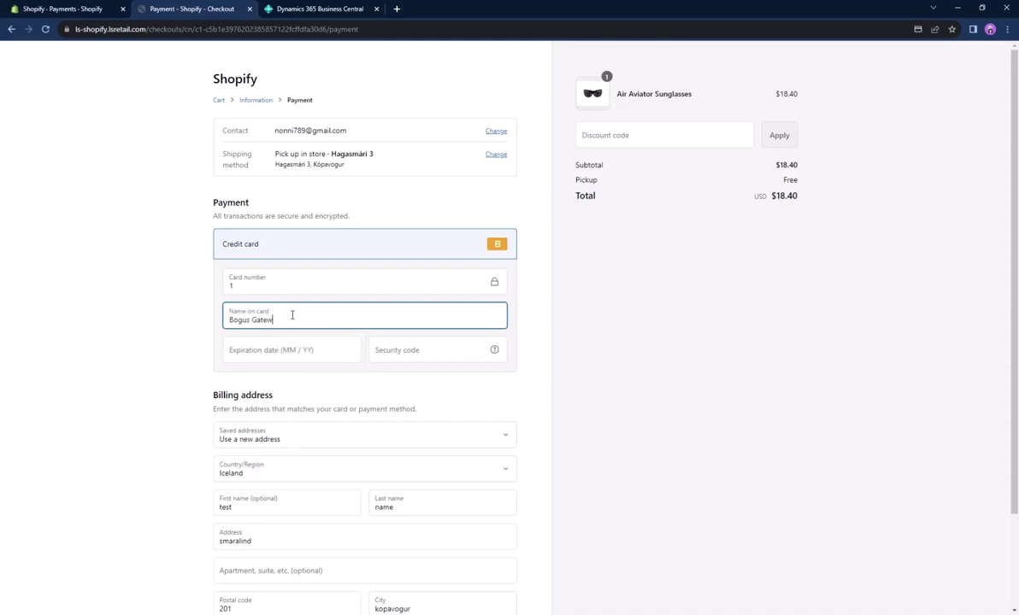
{"action": "key", "text": "Tab"}
{"action": "type", "text": "07"}
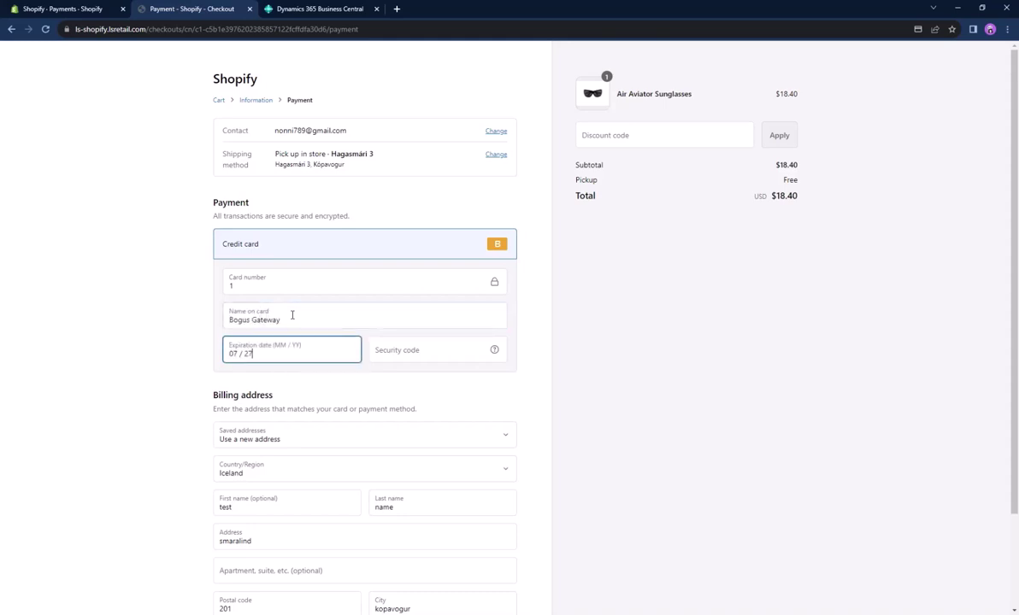
{"action": "key", "text": "Tab"}
{"action": "type", "text": "111"}
{"action": "scroll", "coordinate": [237, 493], "scroll_direction": "down", "scroll_amount": 2}
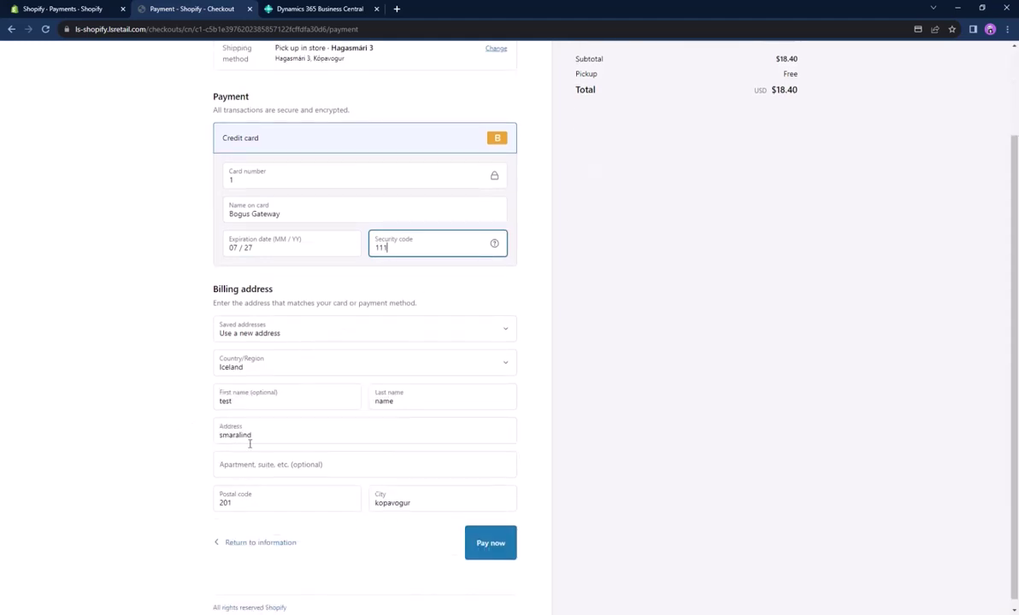
{"action": "left_click", "coordinate": [494, 544]}
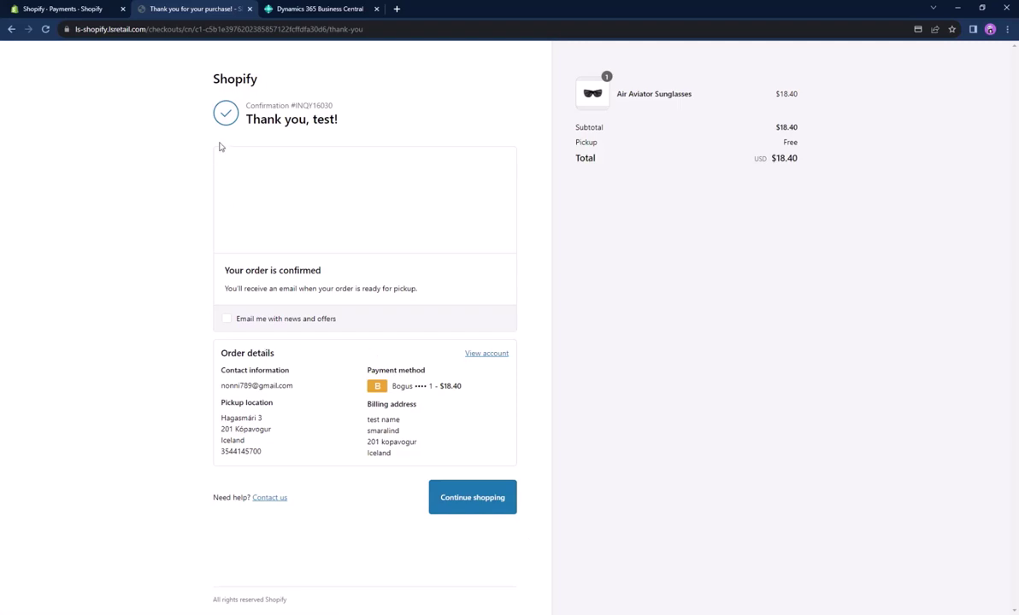
Step: Show Shopify admin Orders, with new paid, unfulfilled pickup order #1097 for test name
{"action": "left_click", "coordinate": [77, 8]}
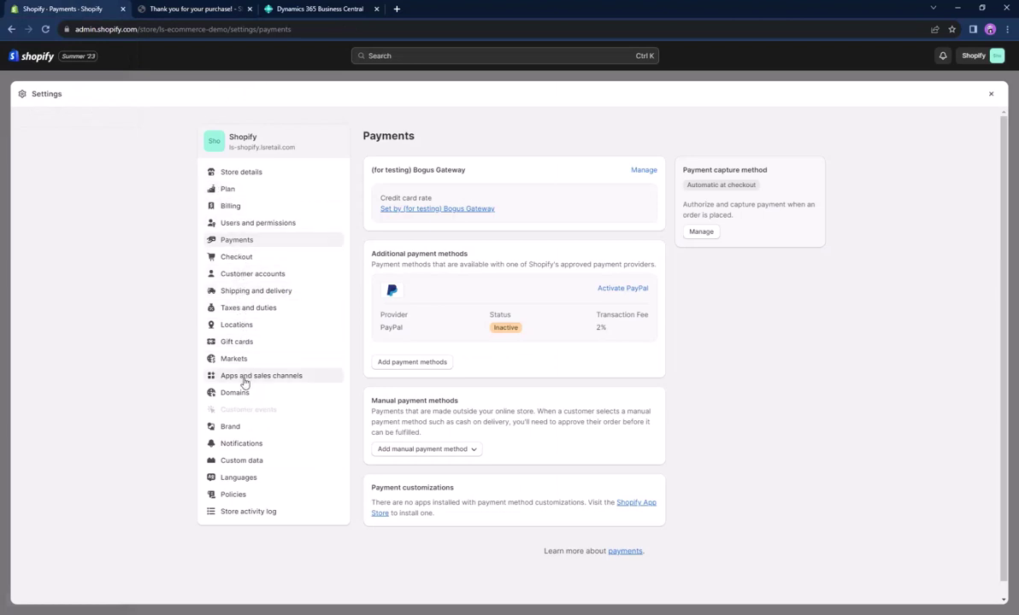
{"action": "left_click", "coordinate": [124, 77]}
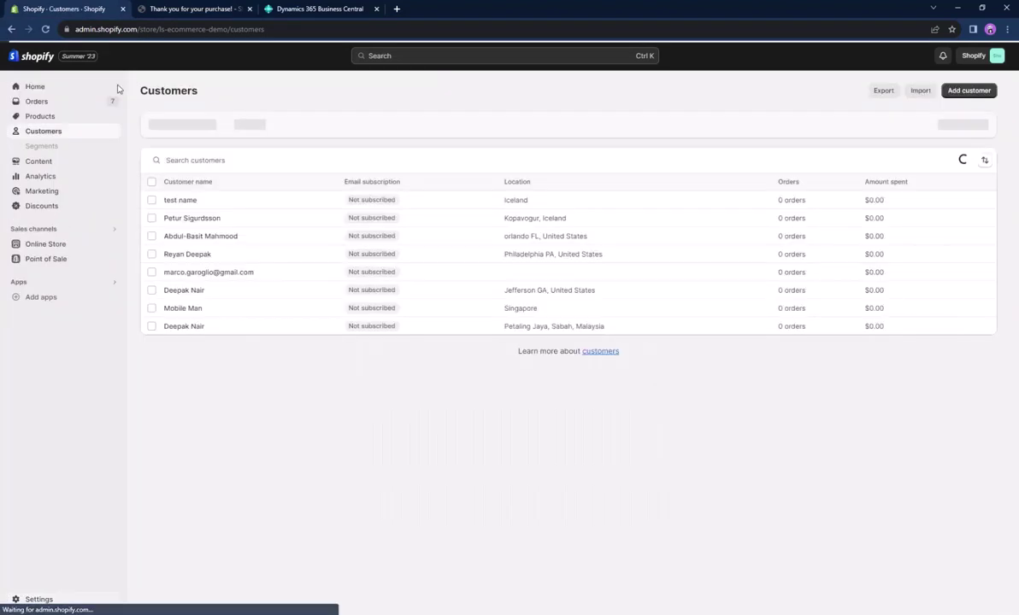
{"action": "left_click", "coordinate": [55, 102]}
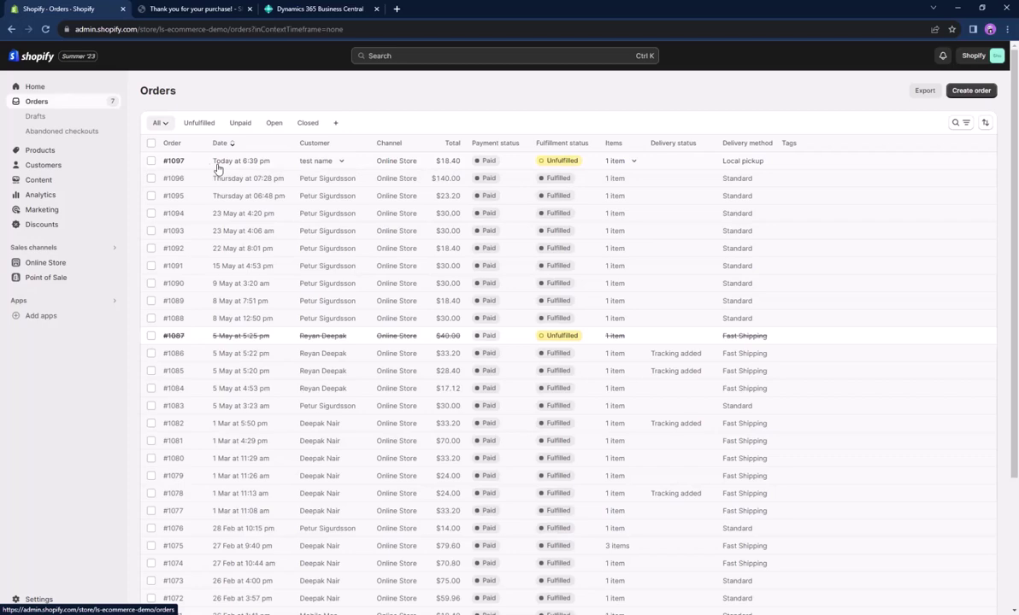
Step: Review existing Customer Orders CO000001–CO000007, then return to the home page
{"action": "left_click", "coordinate": [309, 7]}
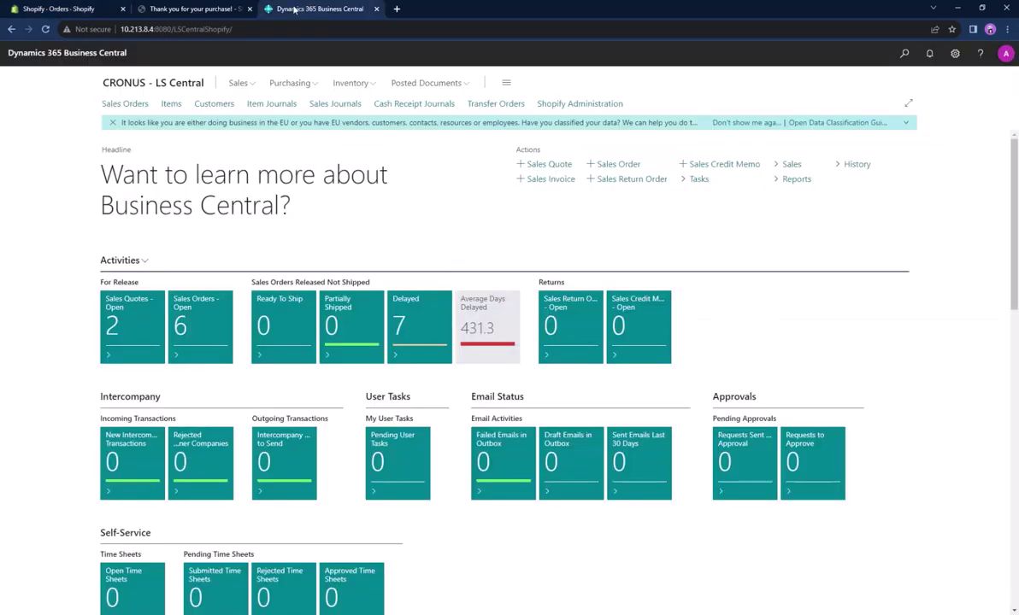
{"action": "left_click", "coordinate": [904, 54]}
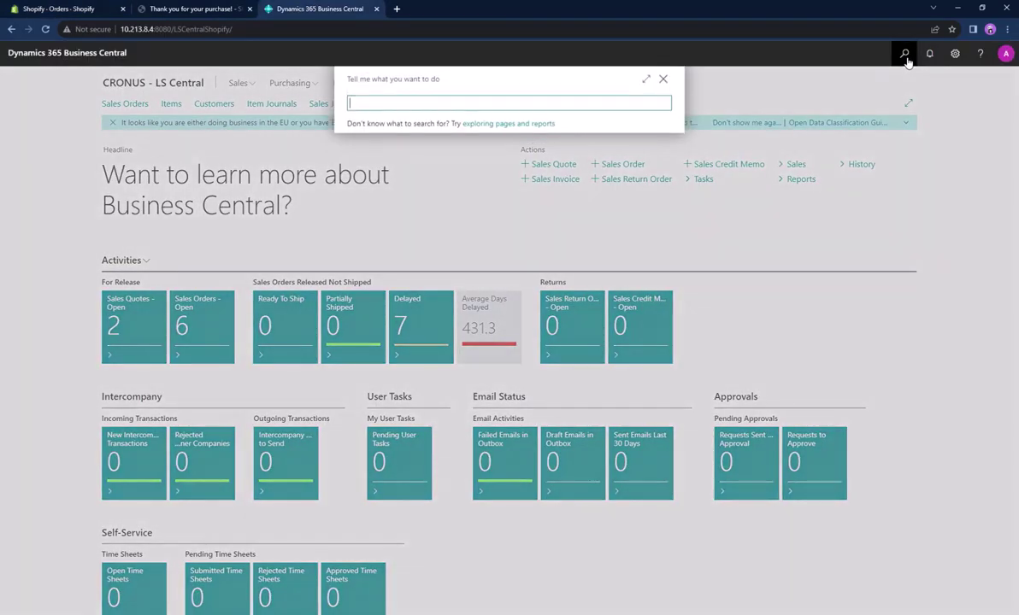
{"action": "type", "text": "customer orders"}
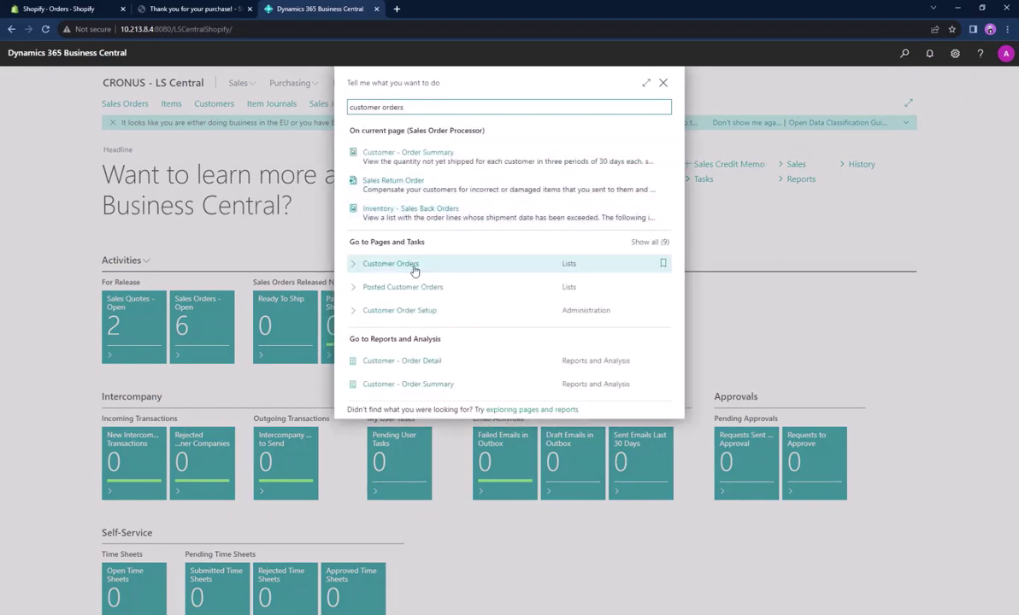
{"action": "left_click", "coordinate": [414, 267]}
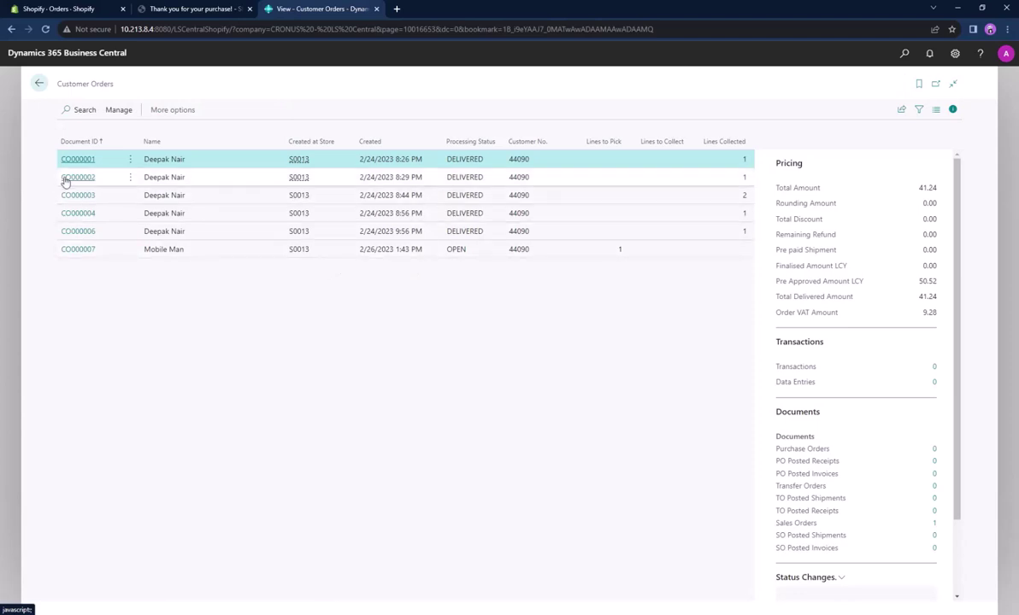
{"action": "left_click", "coordinate": [11, 240]}
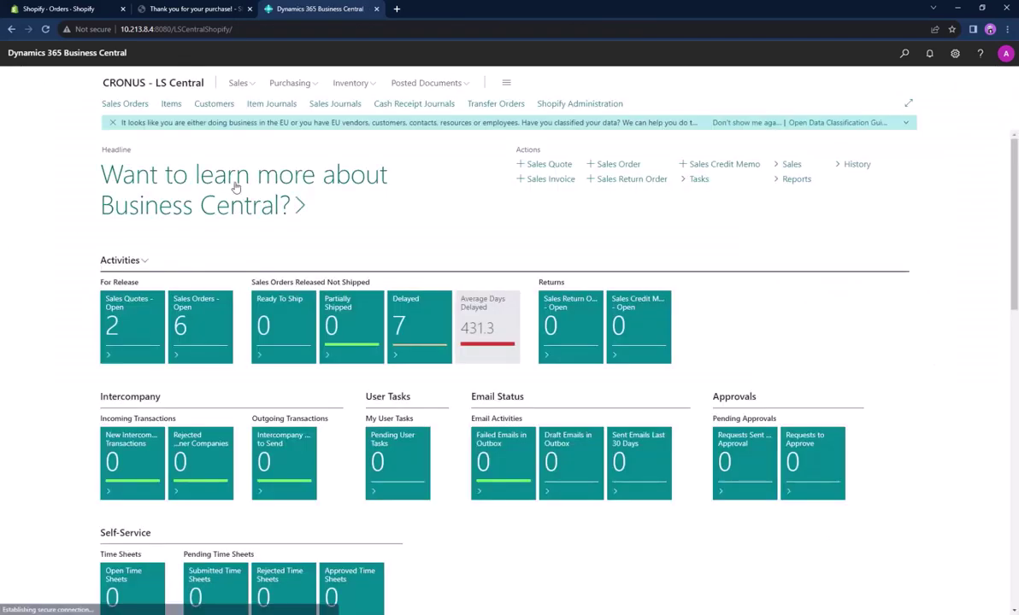
Step: Run Pull > Orders in Shopify Administration for store S0013, then close the page
{"action": "left_click", "coordinate": [904, 53]}
{"action": "type", "text": "shopify"}
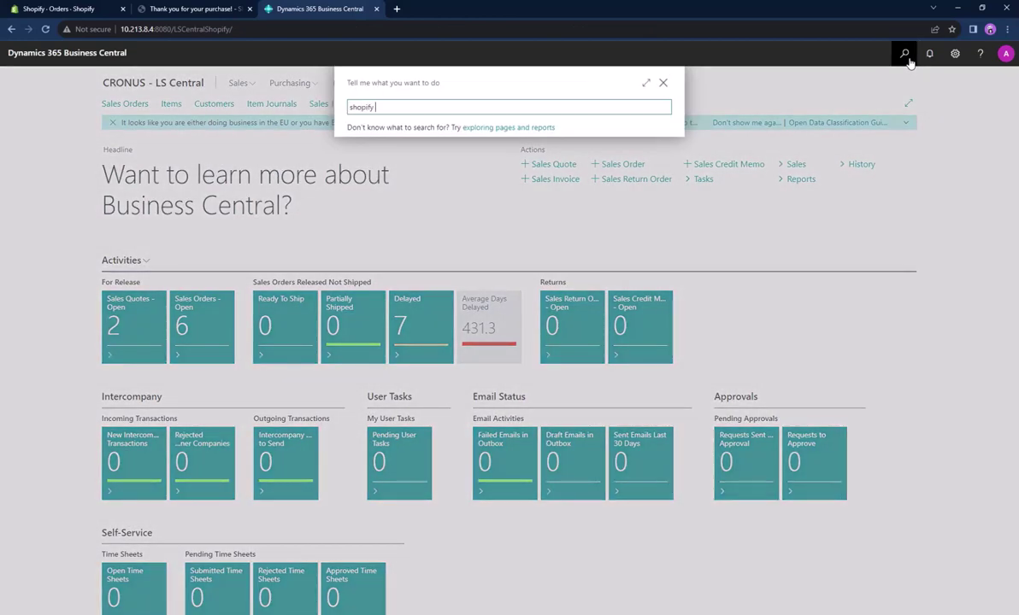
{"action": "type", "text": " admin"}
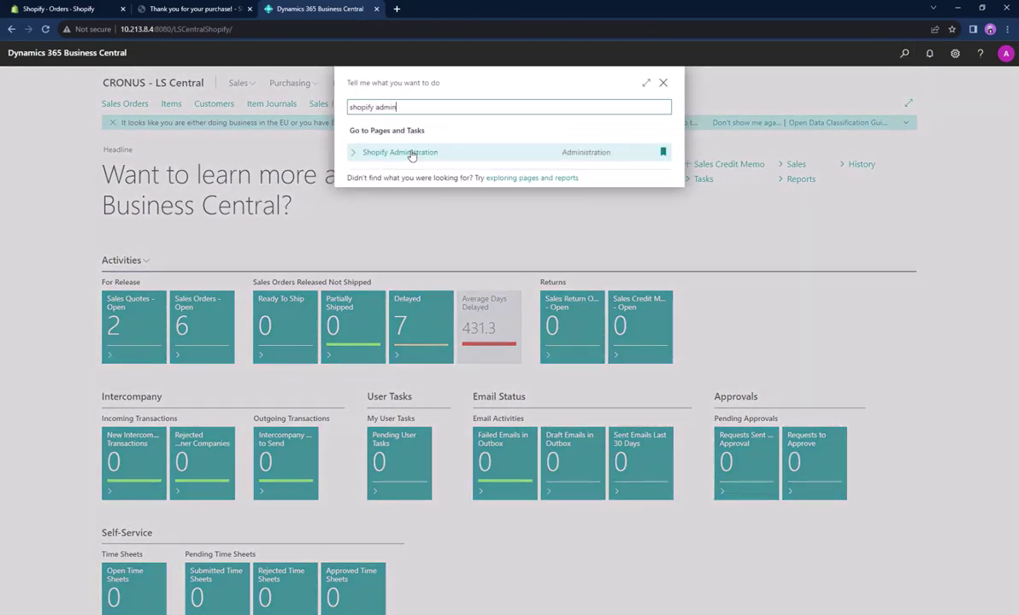
{"action": "left_click", "coordinate": [427, 153]}
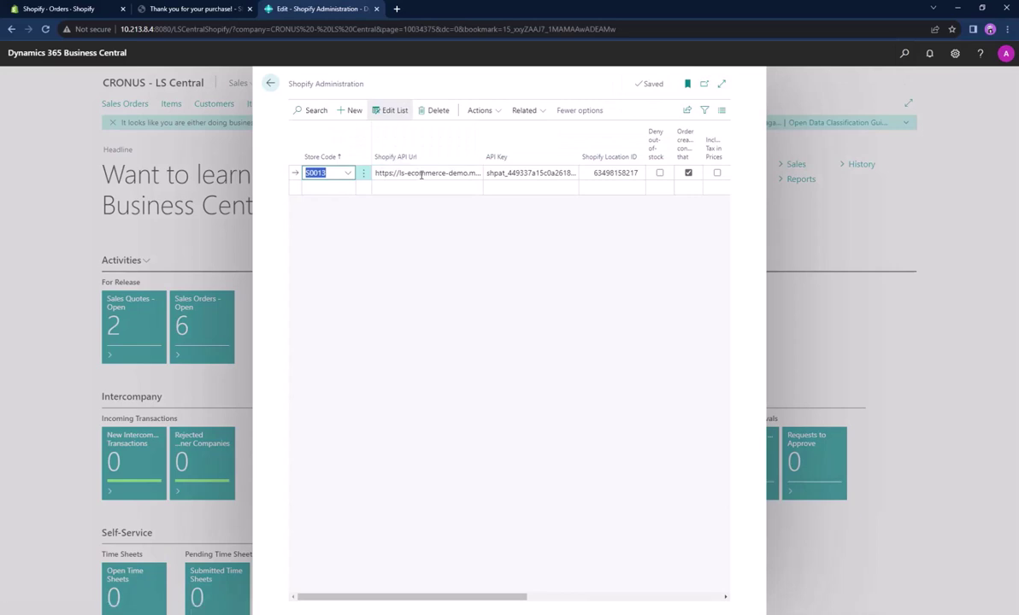
{"action": "left_click", "coordinate": [499, 111]}
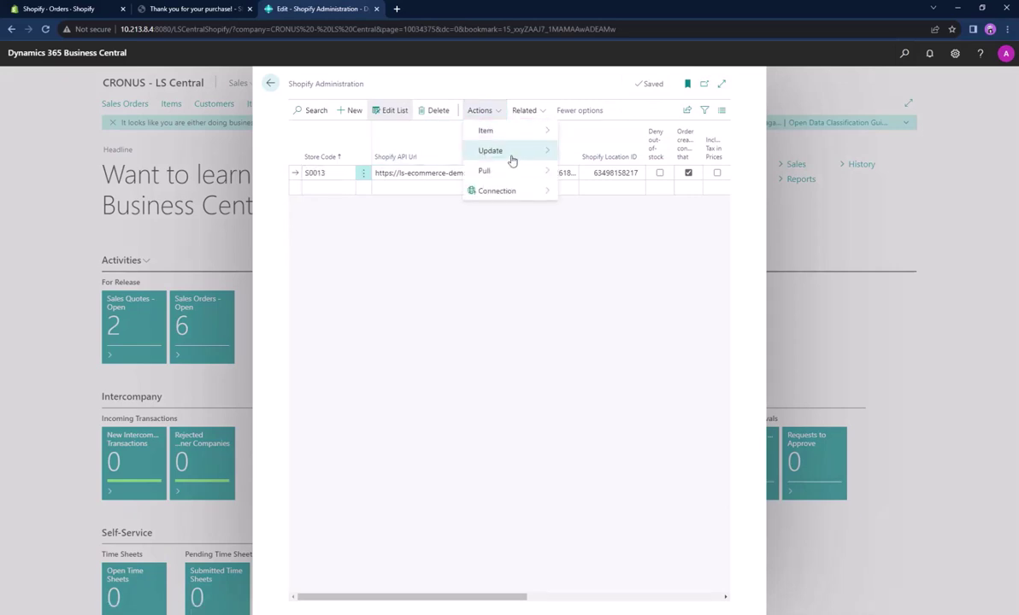
{"action": "mouse_move", "coordinate": [485, 171]}
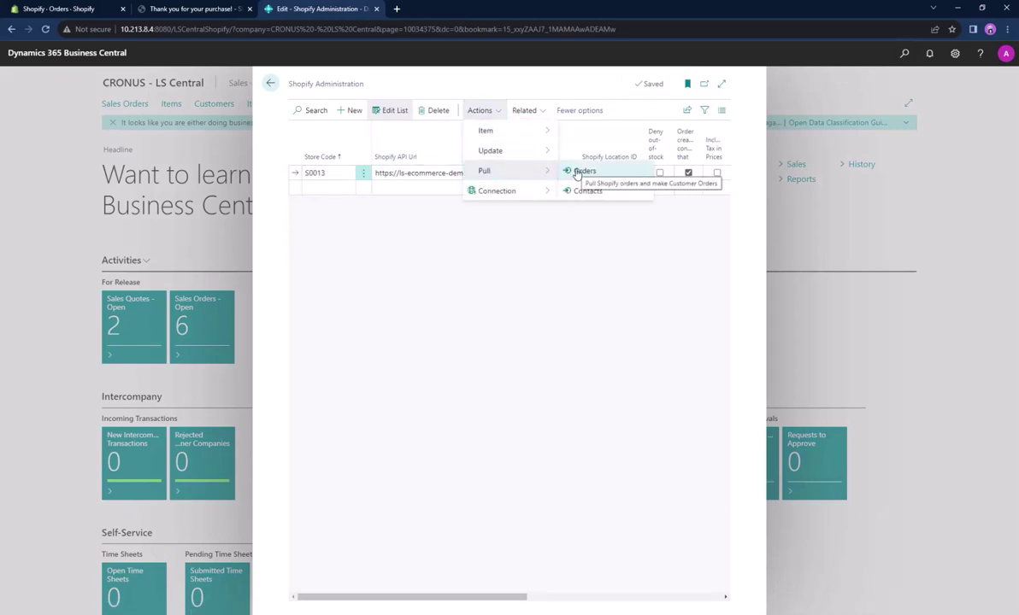
{"action": "left_click", "coordinate": [576, 171]}
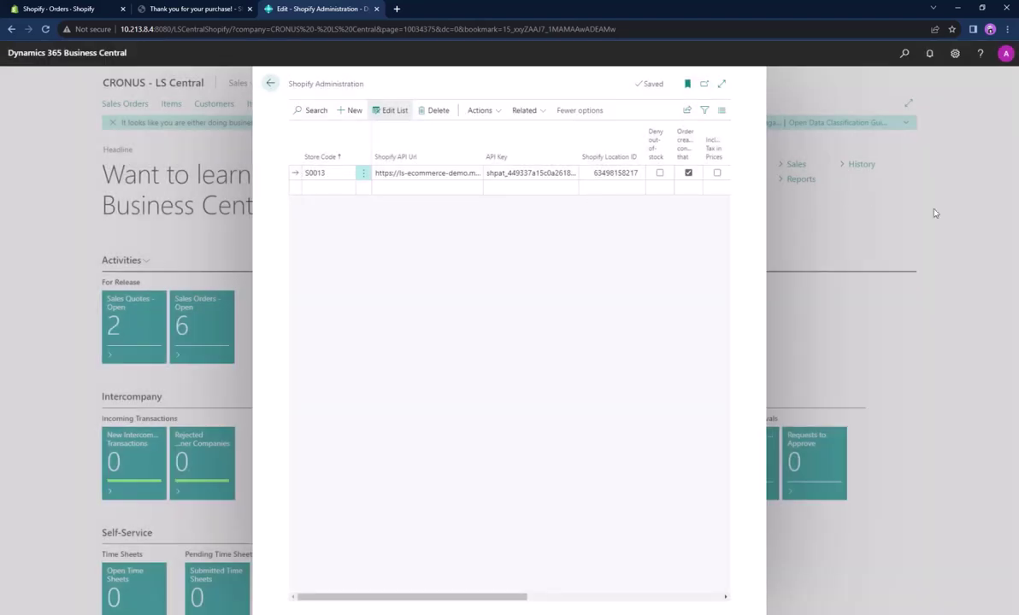
{"action": "key", "text": "Escape"}
Step: Open Customer Orders, now listing open order CO000034 for test name
{"action": "left_click", "coordinate": [903, 53]}
{"action": "type", "text": "cus"}
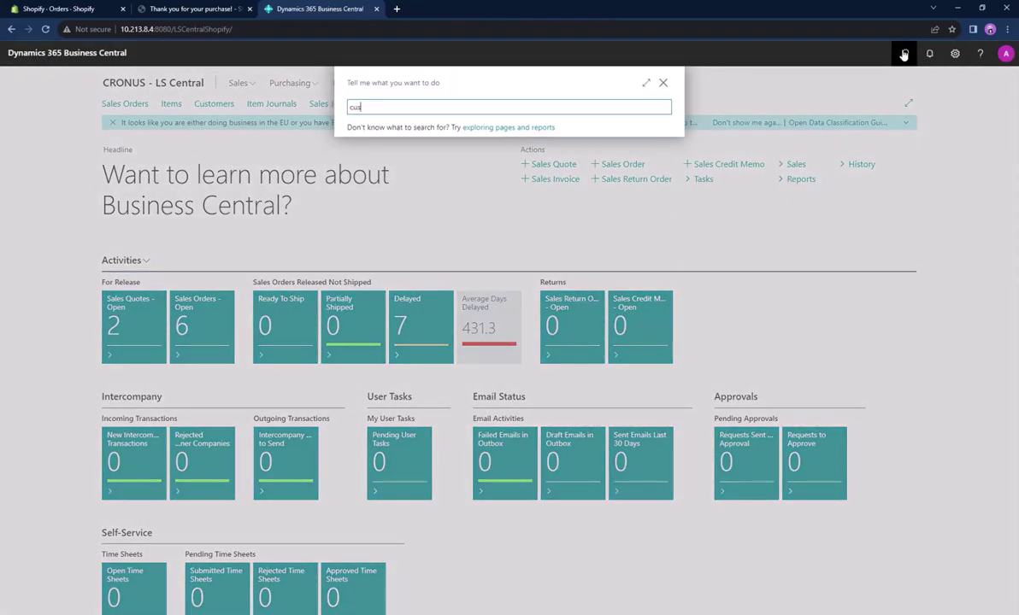
{"action": "type", "text": "tomer orders"}
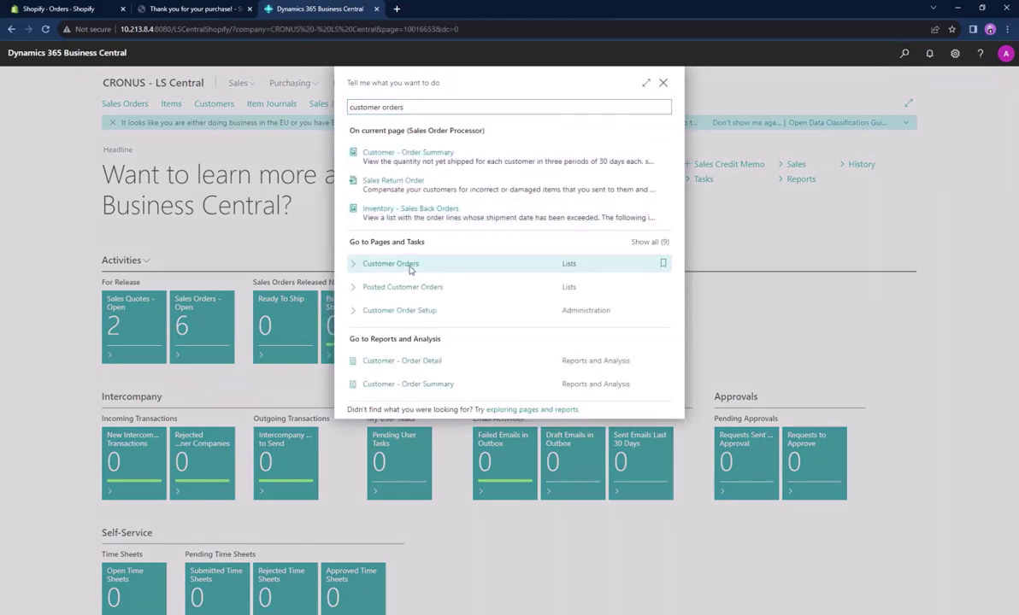
{"action": "left_click", "coordinate": [411, 266]}
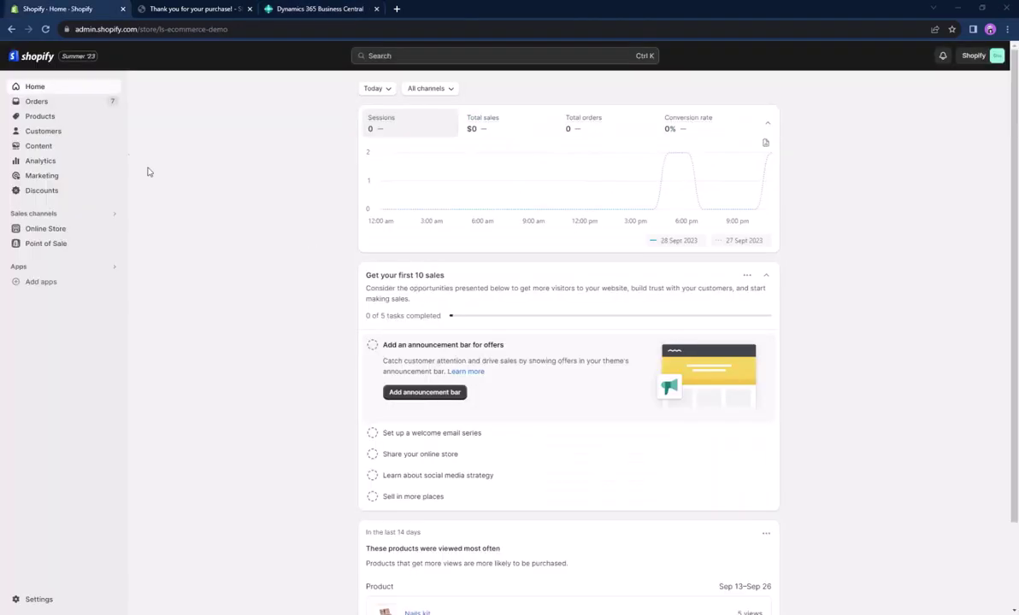
Step: Confirm Shopify order #1098 is paid but unfulfilled, then return to Business Central
{"action": "left_click", "coordinate": [73, 101]}
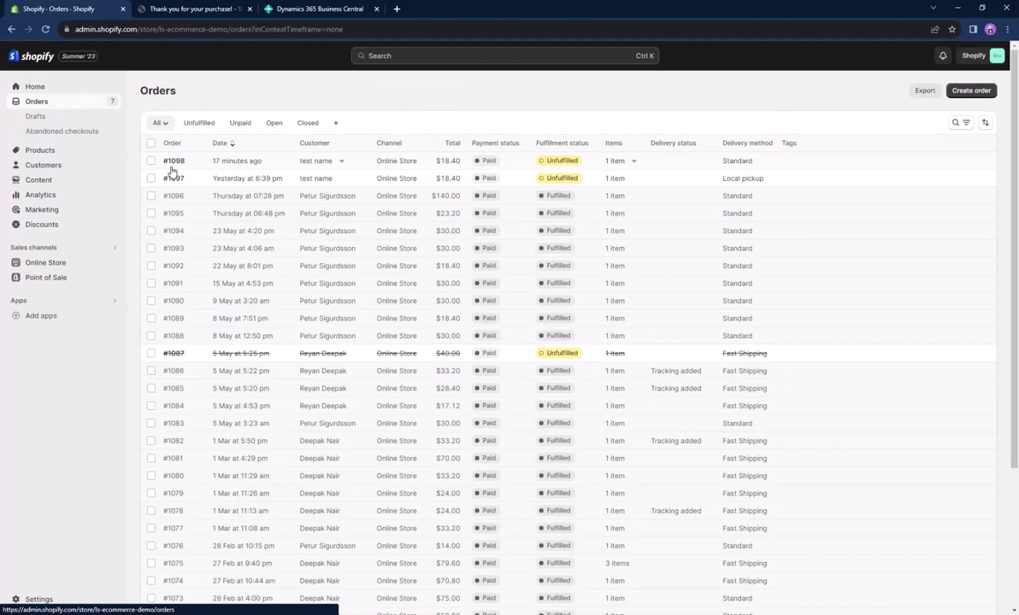
{"action": "left_click", "coordinate": [292, 7]}
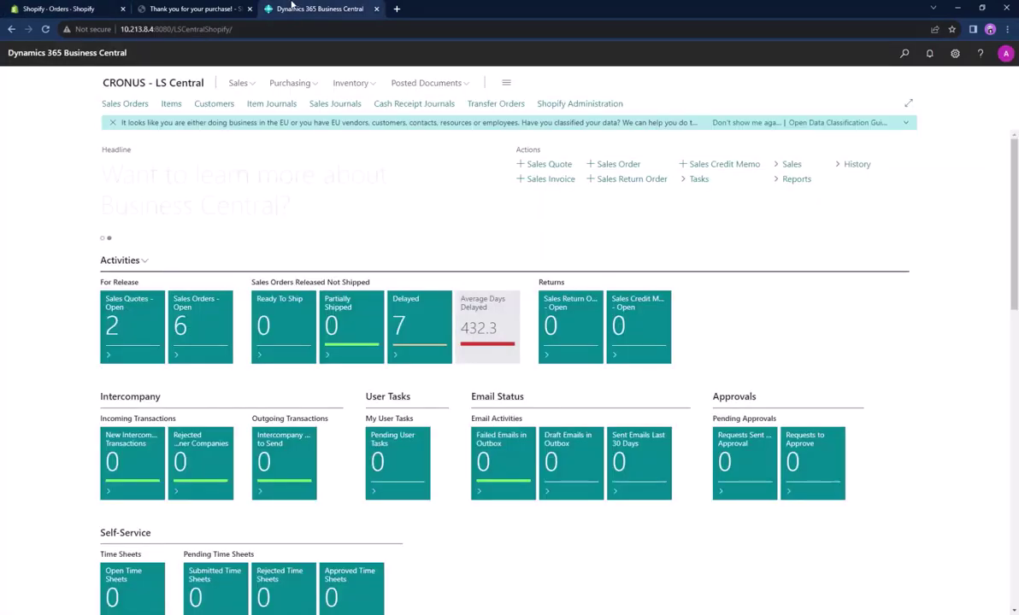
Step: Open customer order CO000035 for Shopify order 1098, total 18.40, from Customer Orders
{"action": "left_click", "coordinate": [905, 55]}
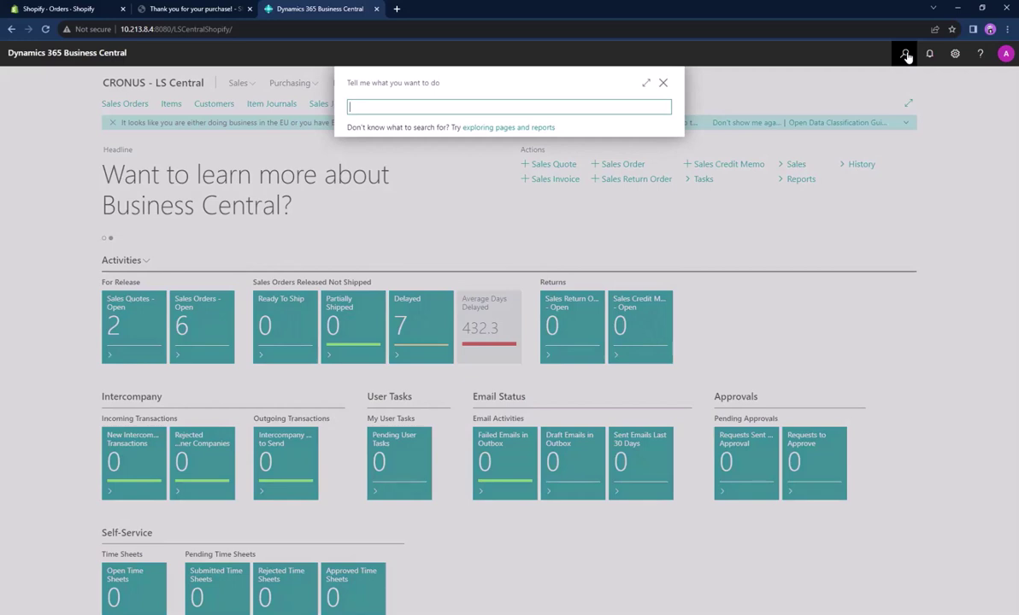
{"action": "type", "text": "customer orders"}
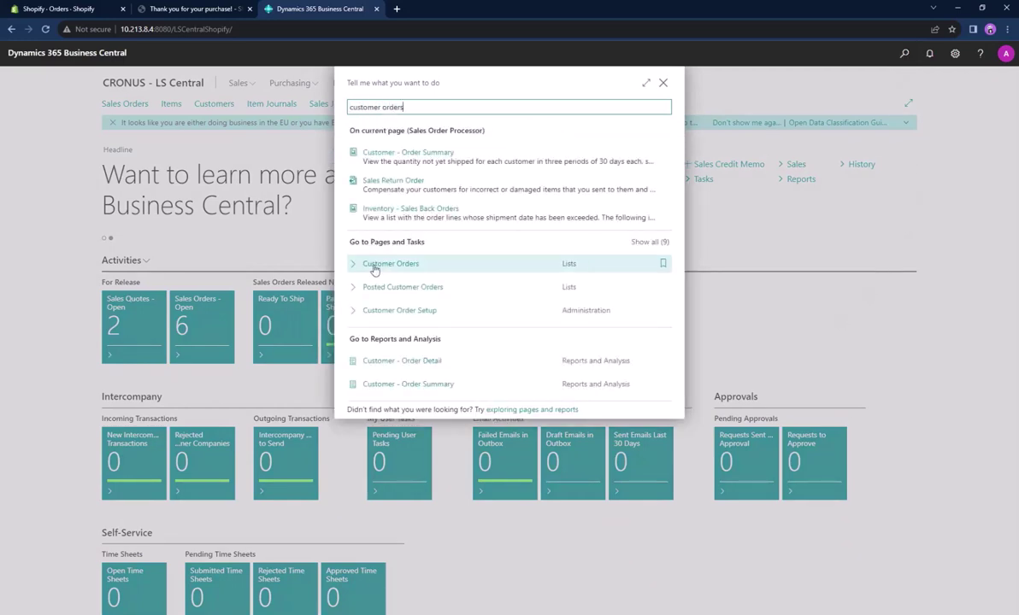
{"action": "left_click", "coordinate": [376, 263]}
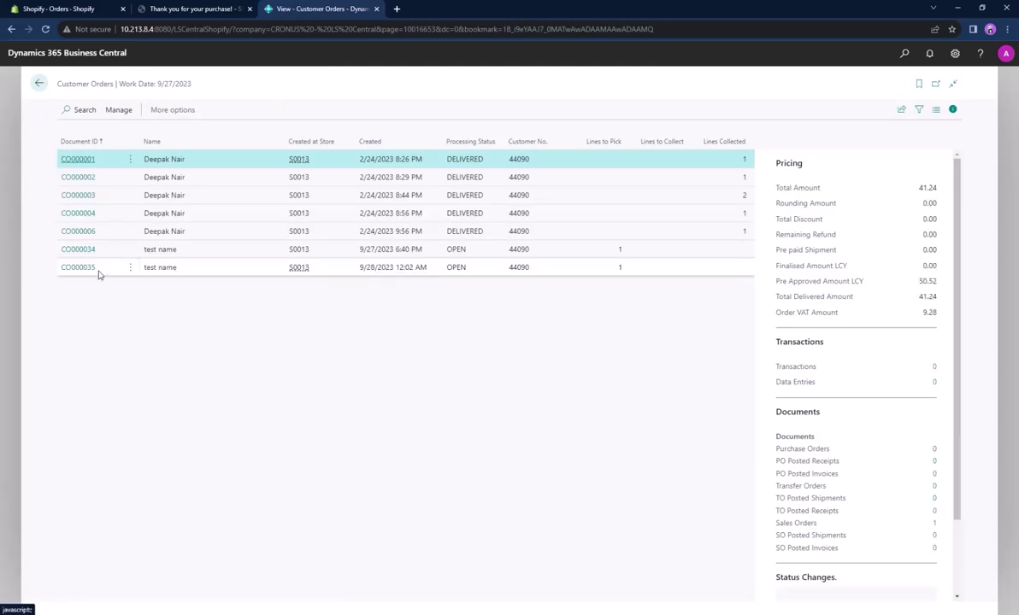
{"action": "left_click", "coordinate": [87, 273]}
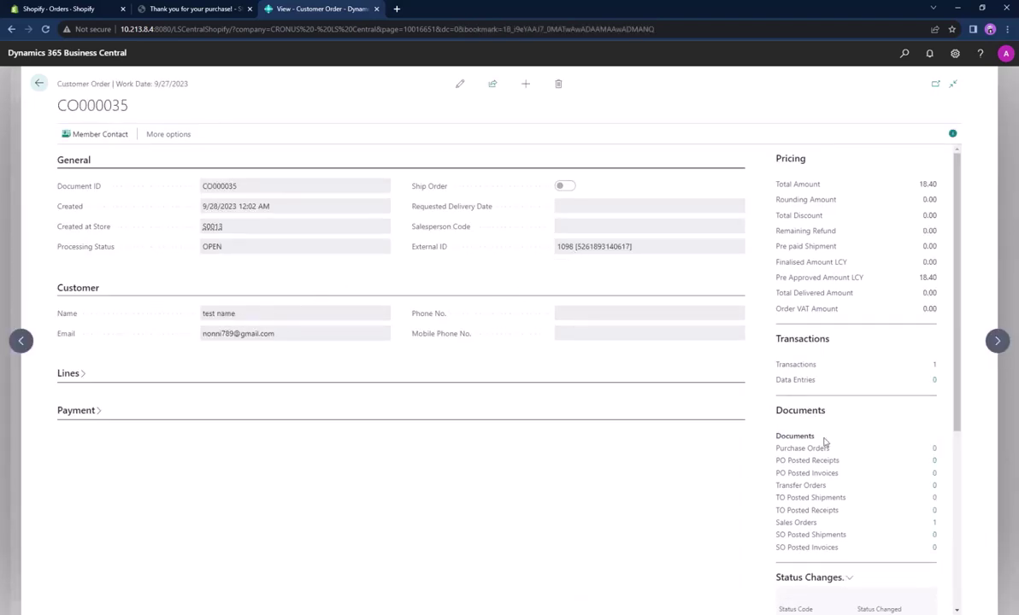
Step: Post sales order 101057 linked to CO000035 with the Ship and Invoice option
{"action": "left_click", "coordinate": [935, 524]}
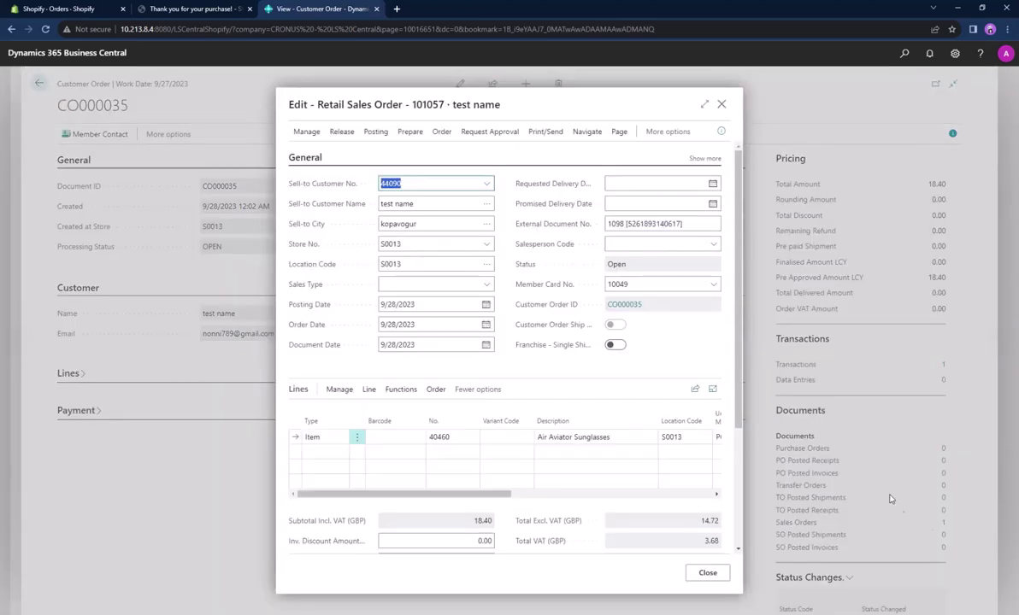
{"action": "left_click", "coordinate": [375, 134]}
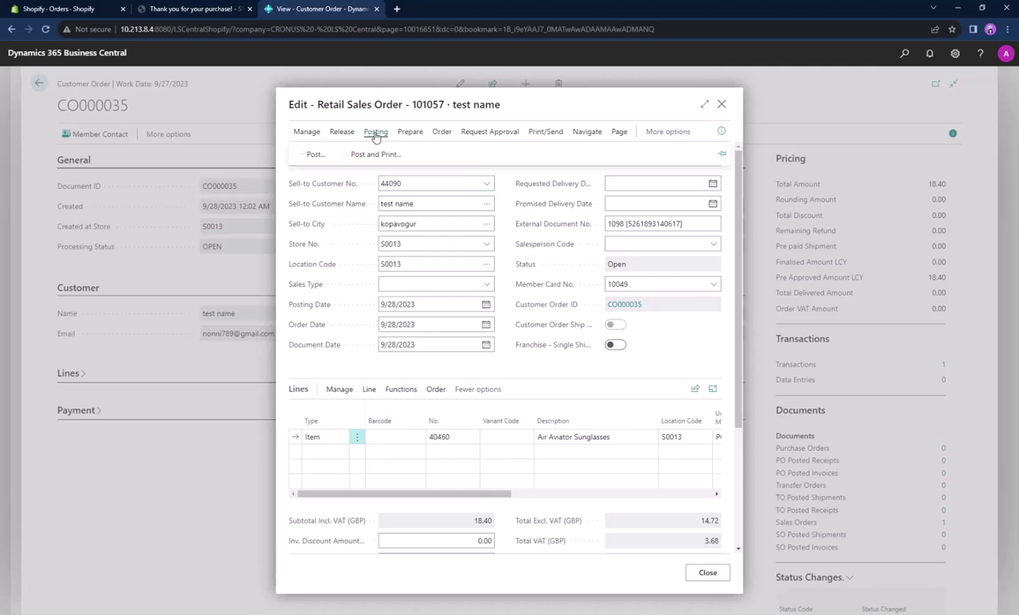
{"action": "left_click", "coordinate": [314, 155]}
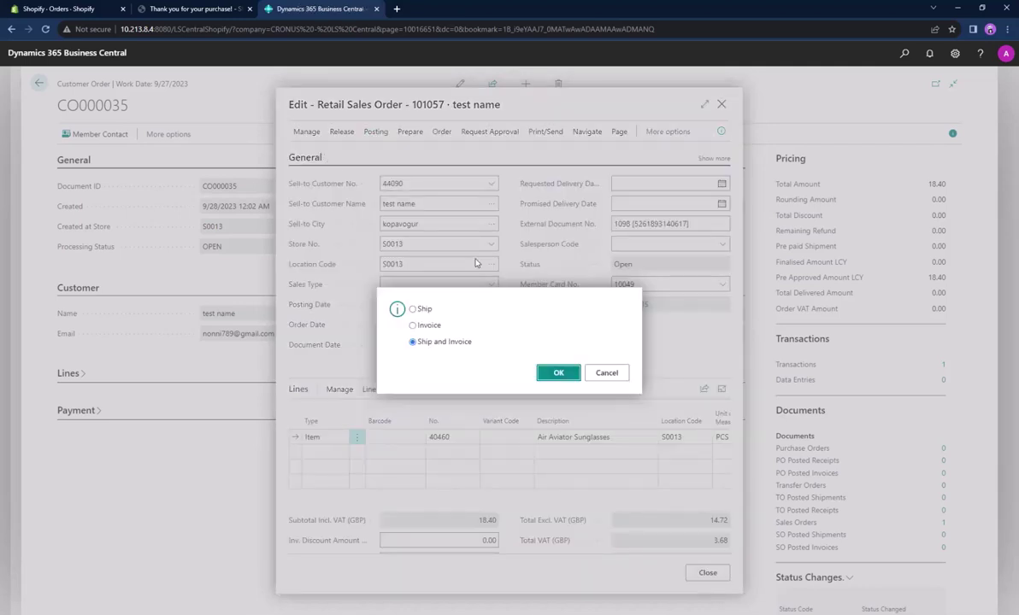
{"action": "left_click", "coordinate": [555, 376]}
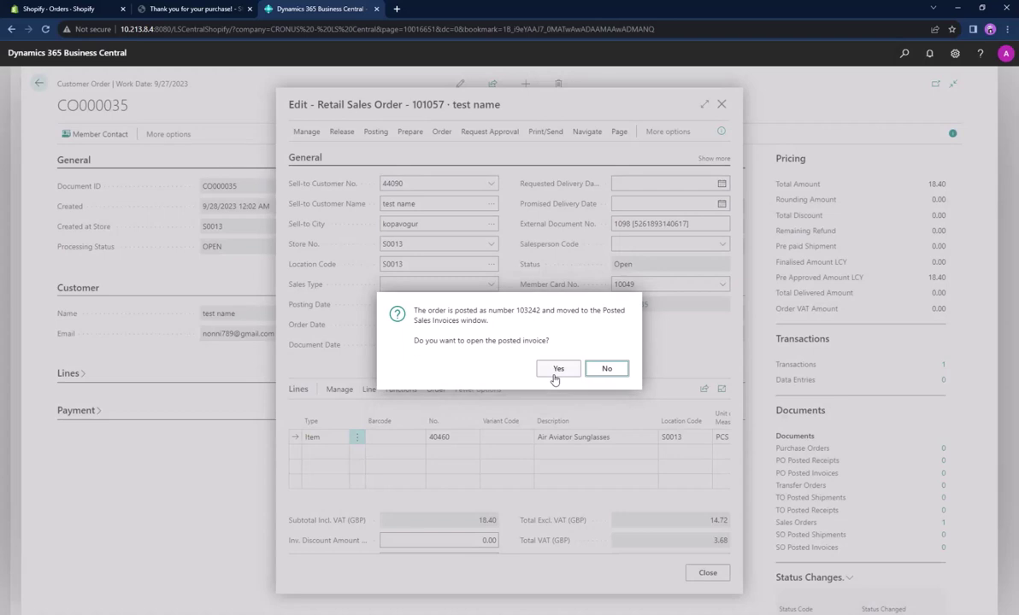
Step: View posted invoice 103242 for 18.40, then reload the Shopify orders list
{"action": "left_click", "coordinate": [554, 375]}
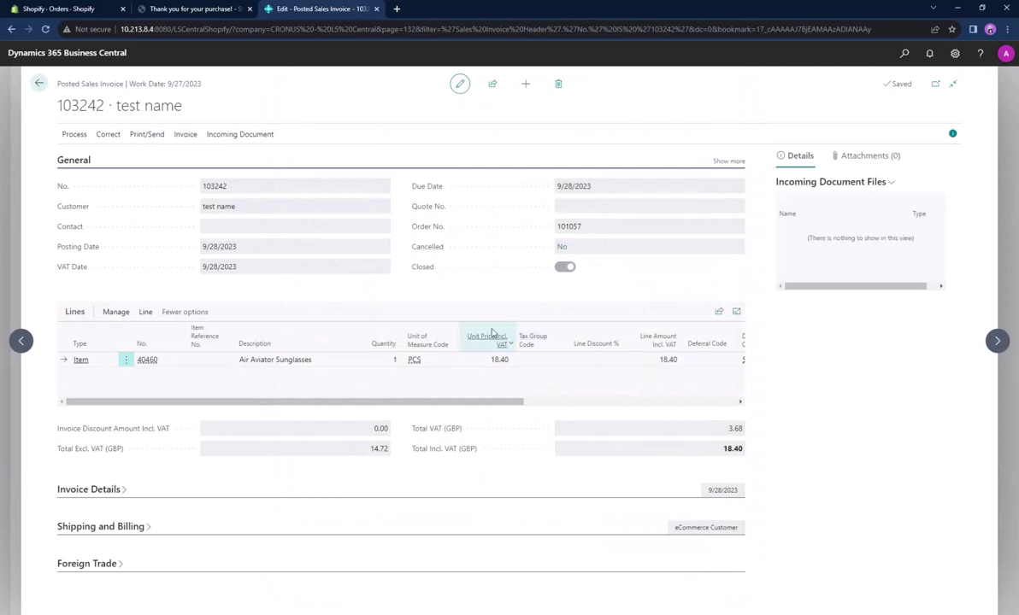
{"action": "left_click", "coordinate": [89, 8]}
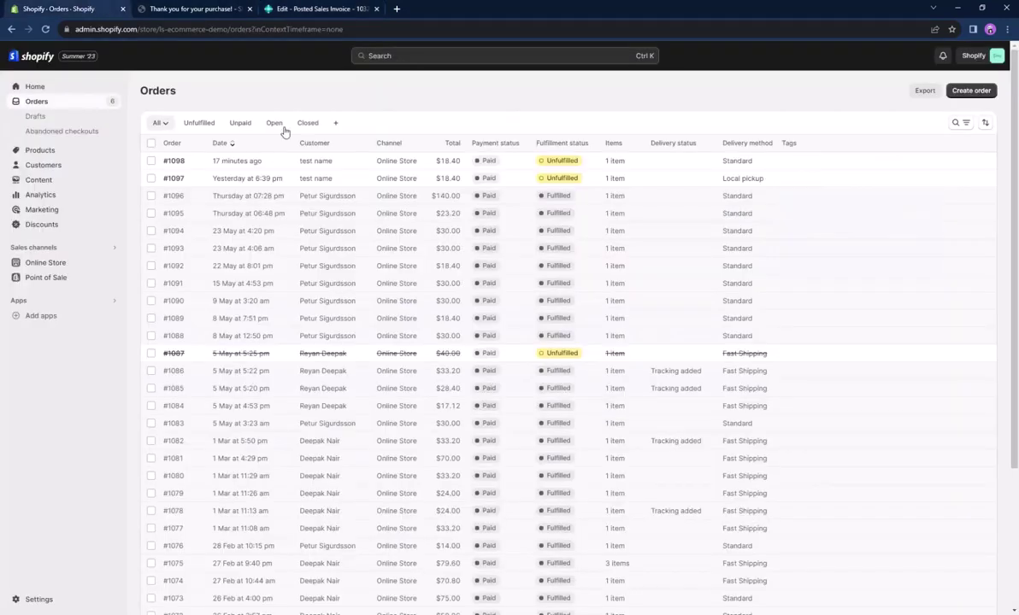
{"action": "left_click", "coordinate": [45, 29]}
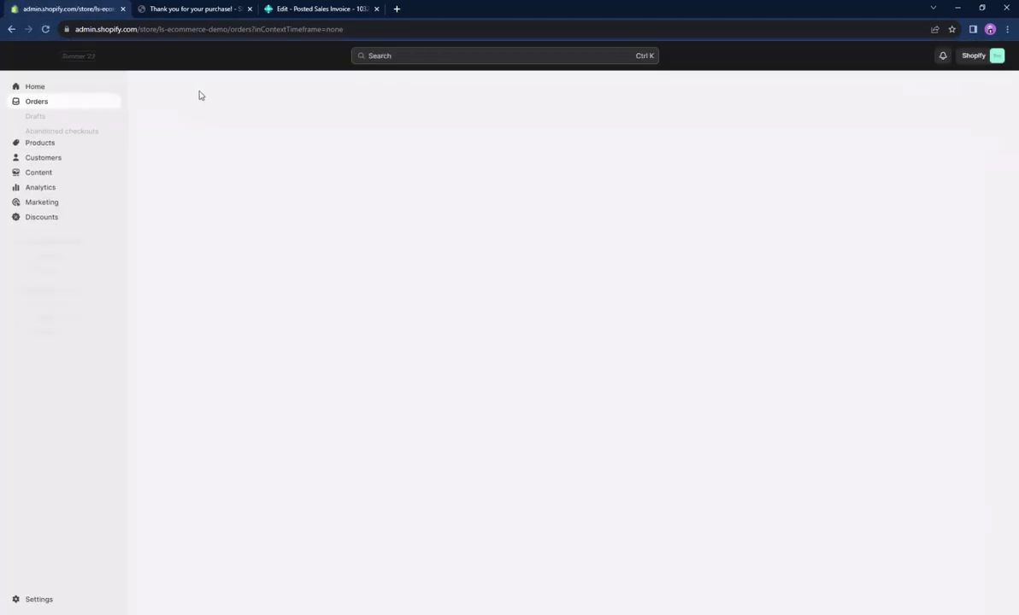